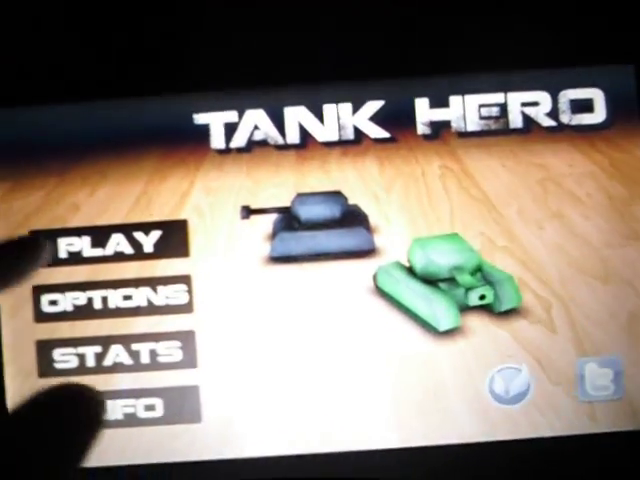
Play a Tank Hero level to the TOTAL FAILURE results, then return to the menu.
left_click(75, 200)
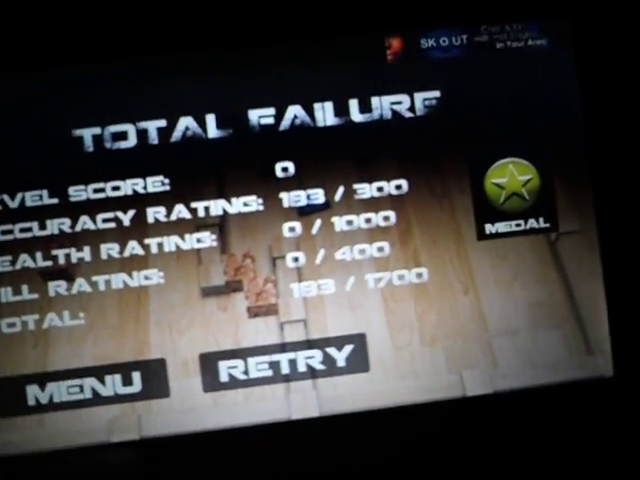
left_click(105, 349)
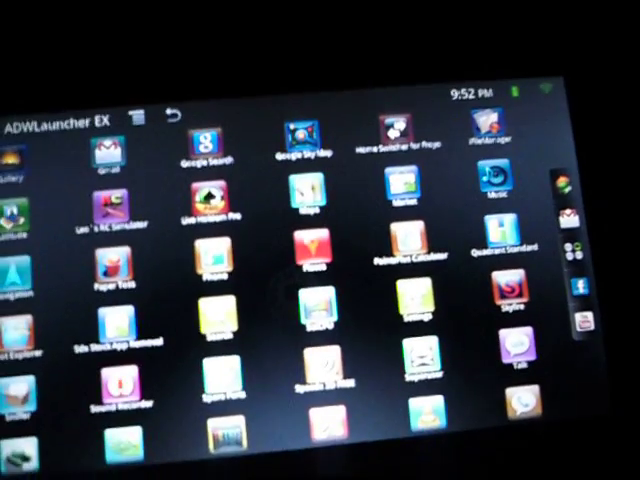
scroll(230, 400, "down", 2)
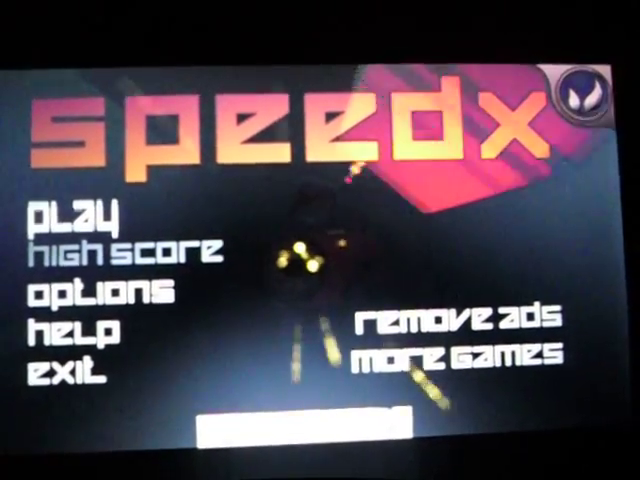
Play a Speedx 3D round at a chosen difficulty until Game Over, then return to menu.
left_click(70, 213)
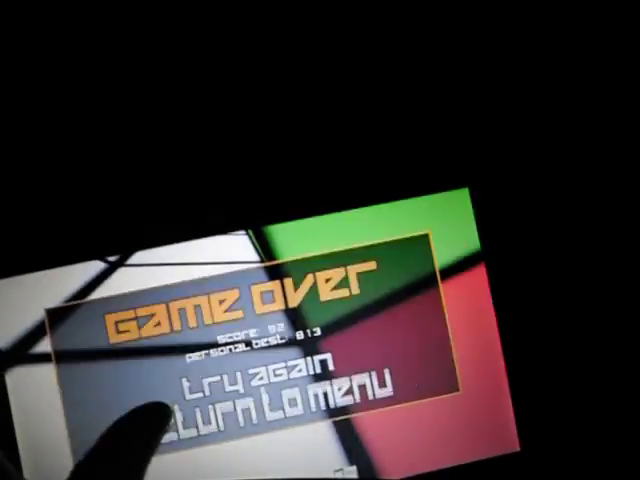
left_click(190, 324)
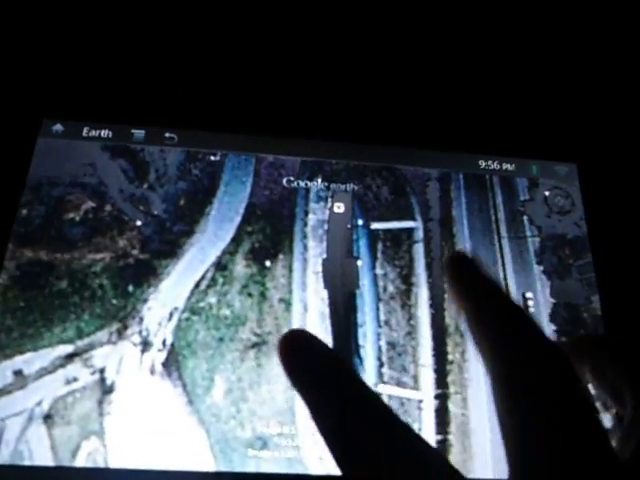
scroll(380, 315, "down", 5)
scroll(370, 350, "down", 3)
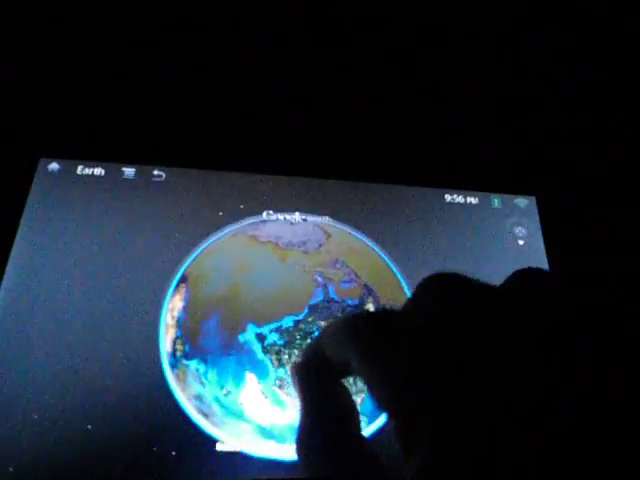
scroll(290, 340, "down", 3)
Spin the Google Earth globe with two swipes to view a different region.
left_click_drag(350, 290, 420, 300)
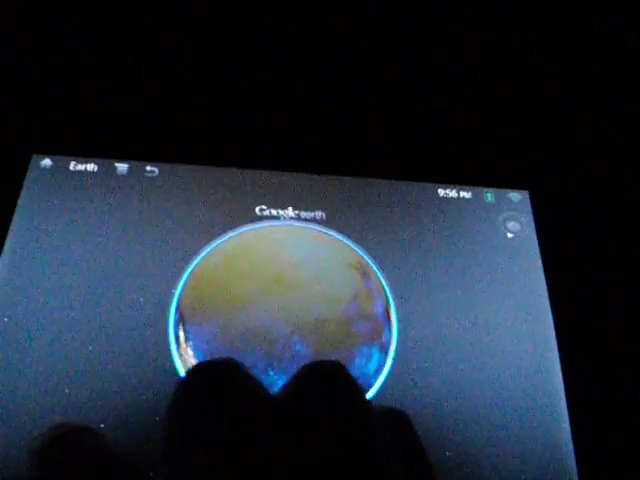
left_click_drag(310, 372, 290, 300)
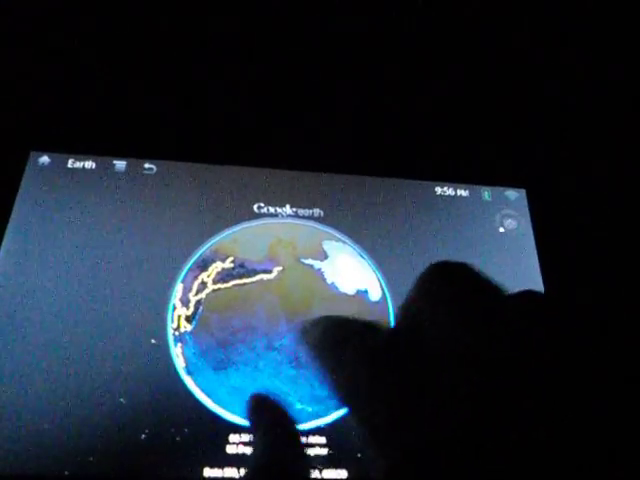